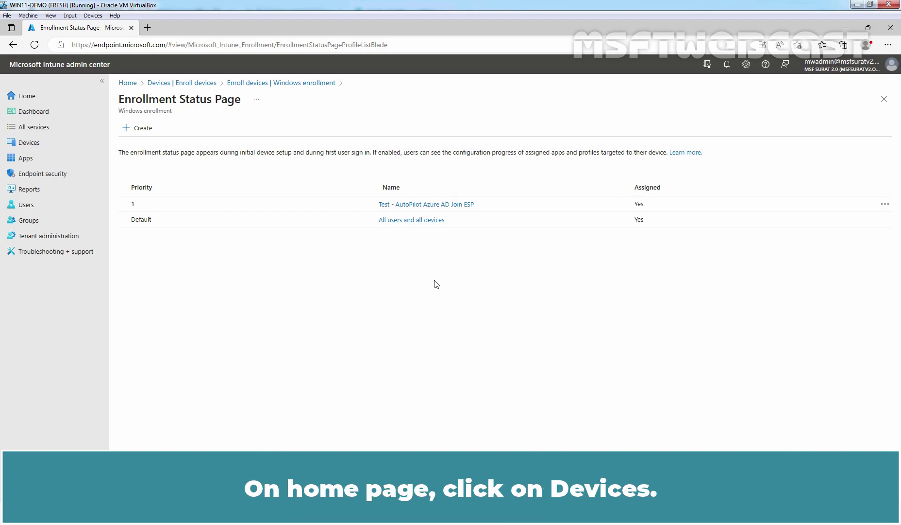
Step: Go to Devices > Enroll devices > Deployment Profiles and show the Create profile types
click(23, 146)
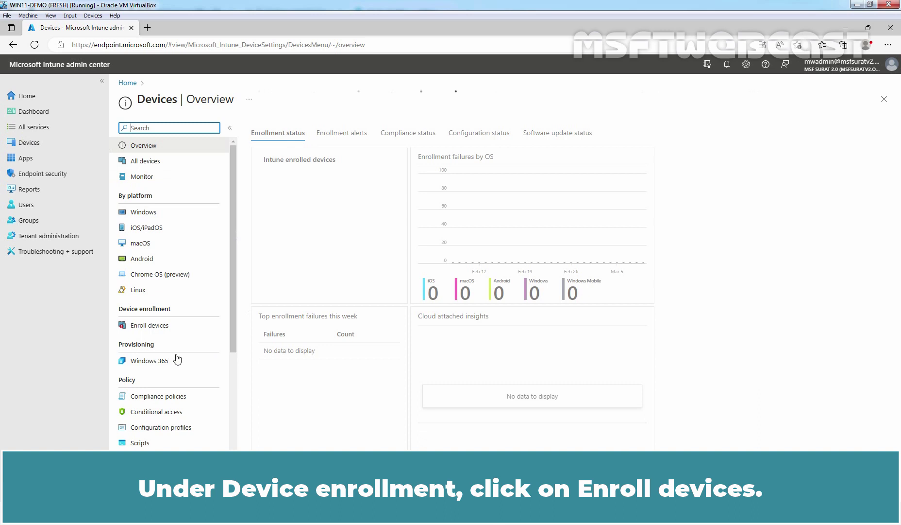
click(160, 327)
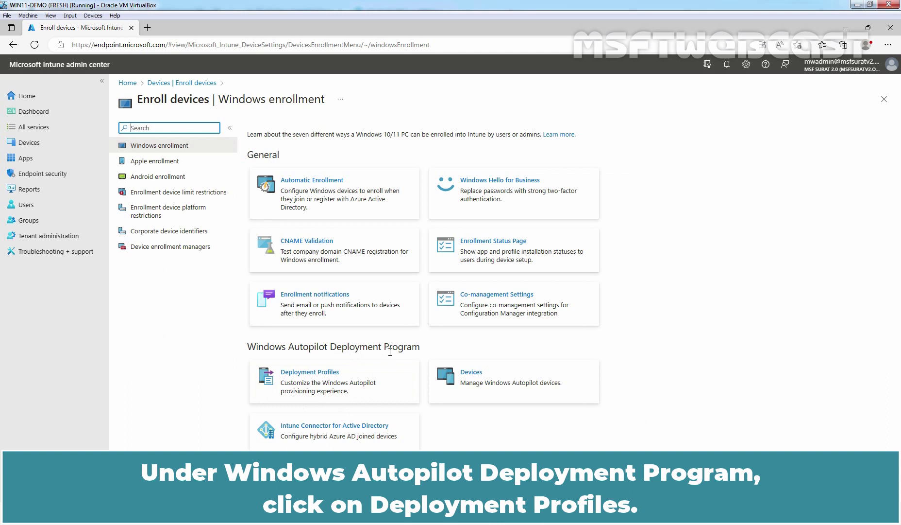
click(311, 372)
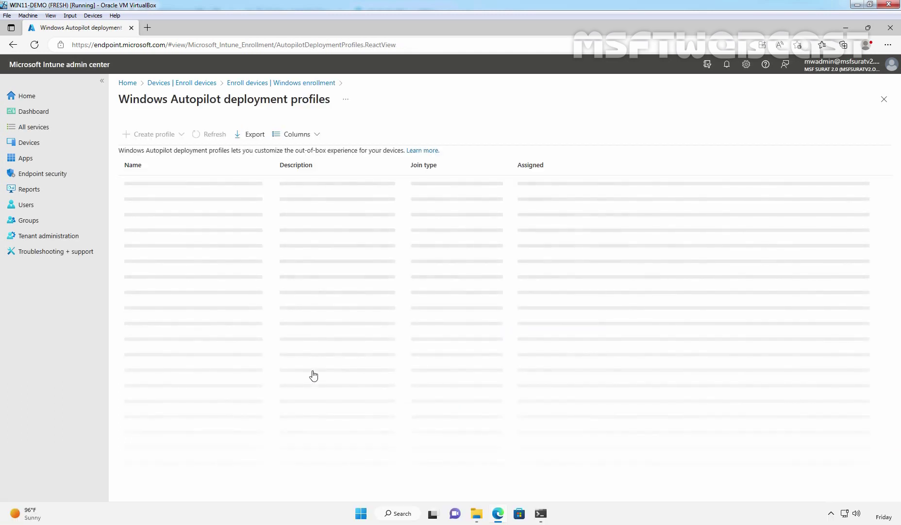
click(176, 138)
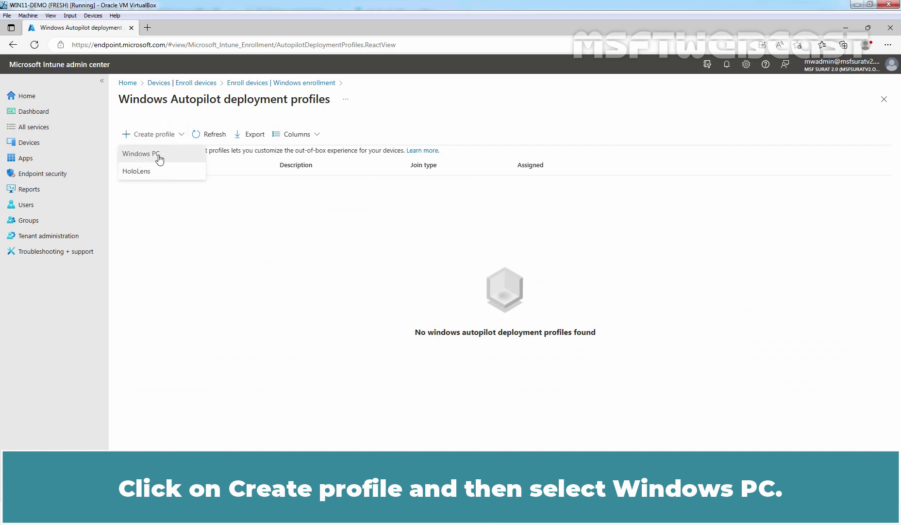
Step: Start a new Windows PC Autopilot deployment profile
click(159, 154)
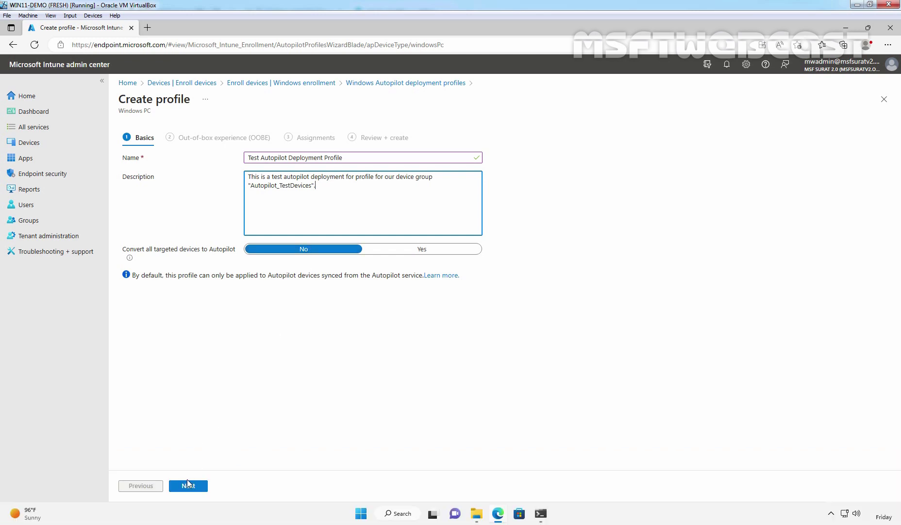
Step: Set the OOBE deployment mode to User-Driven, keeping devices Azure AD joined
click(187, 486)
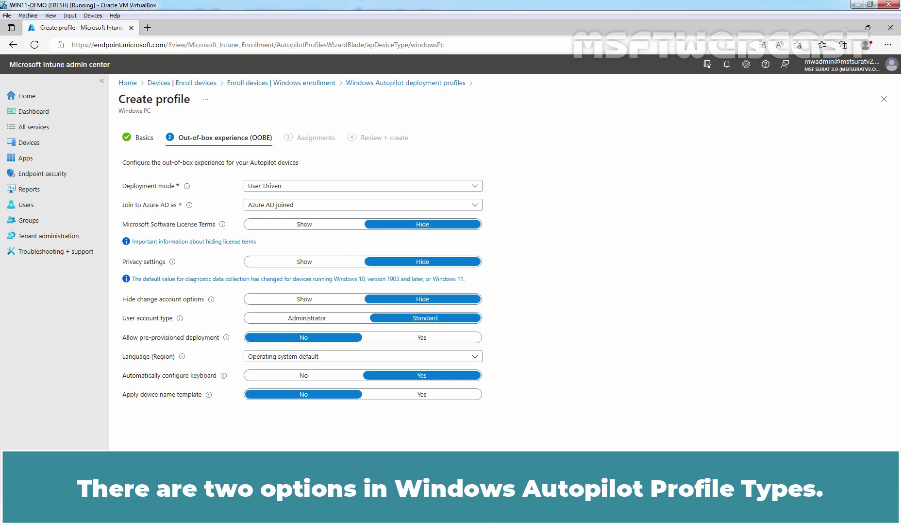
click(478, 189)
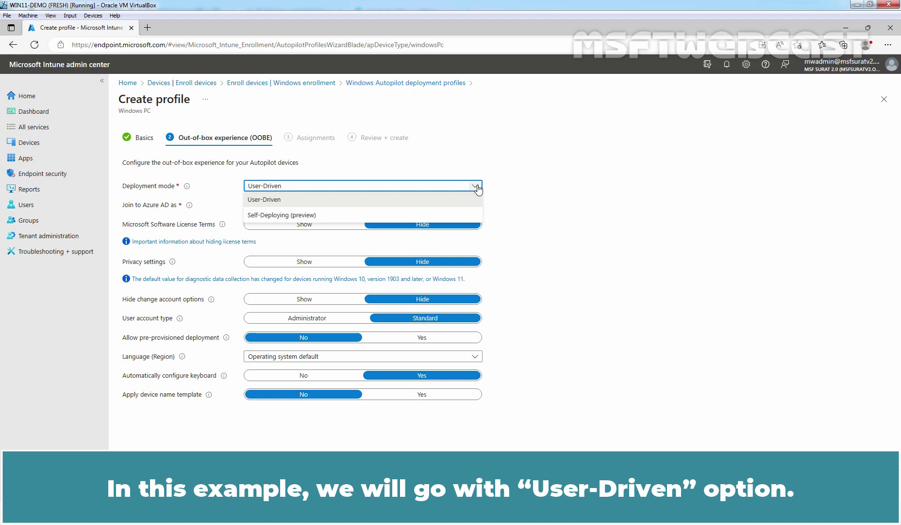
click(453, 199)
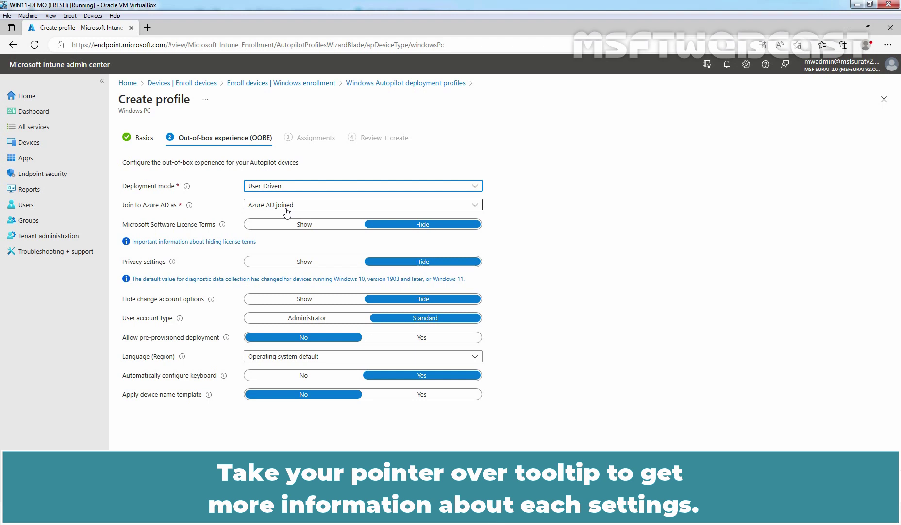
mouse_move(222, 226)
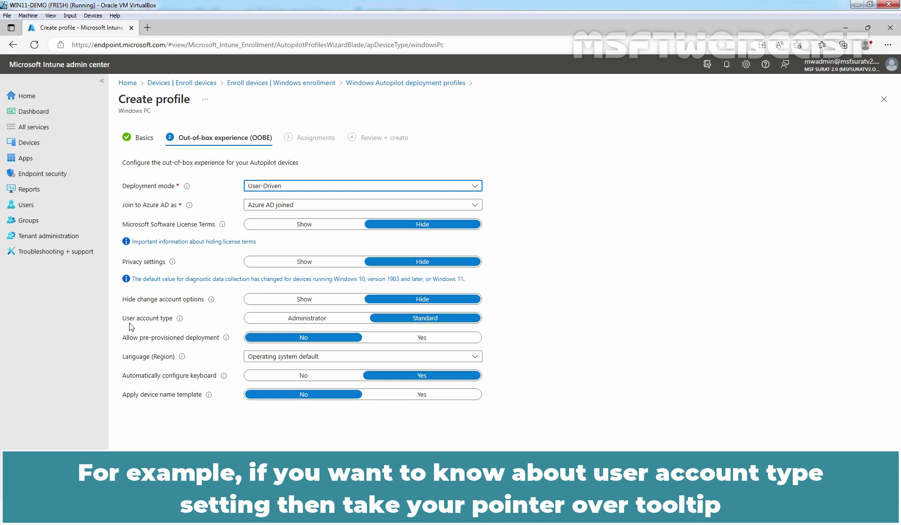
mouse_move(180, 320)
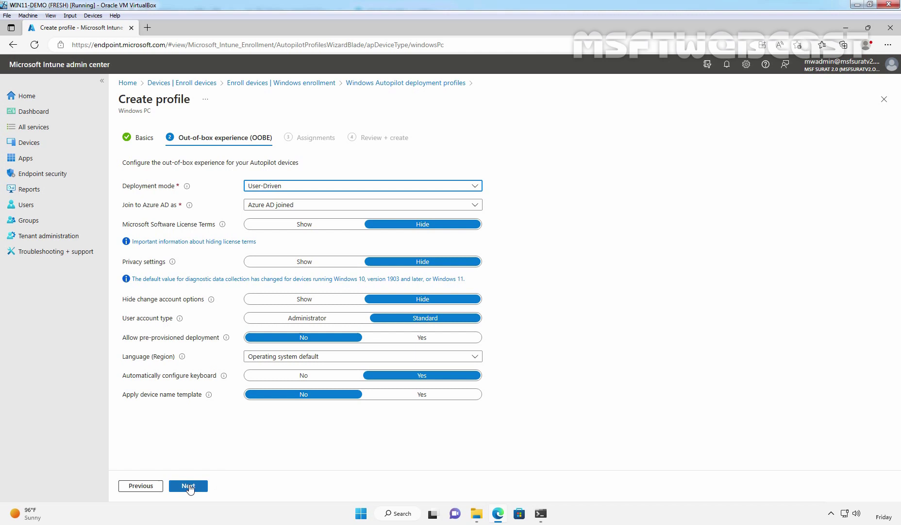
Step: Add AutoPilot_TestDevices under Included groups in the profile's Assignments step
click(189, 486)
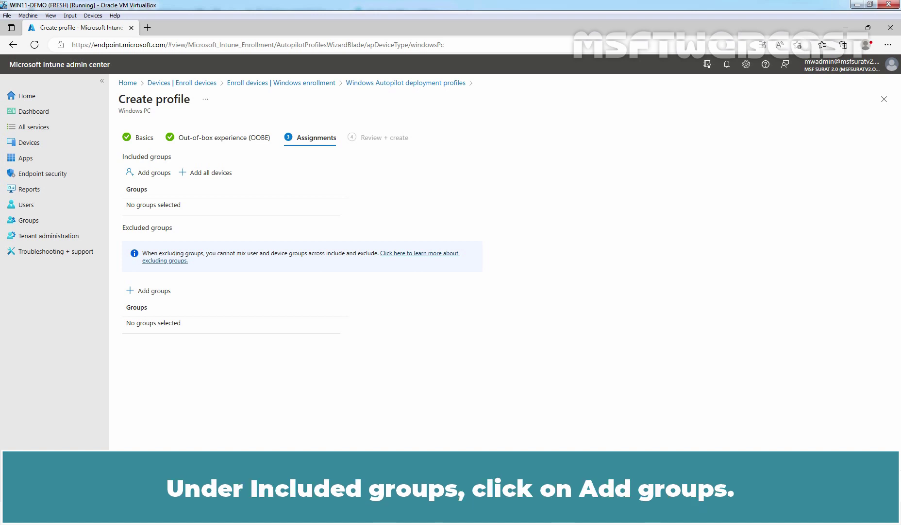
click(146, 174)
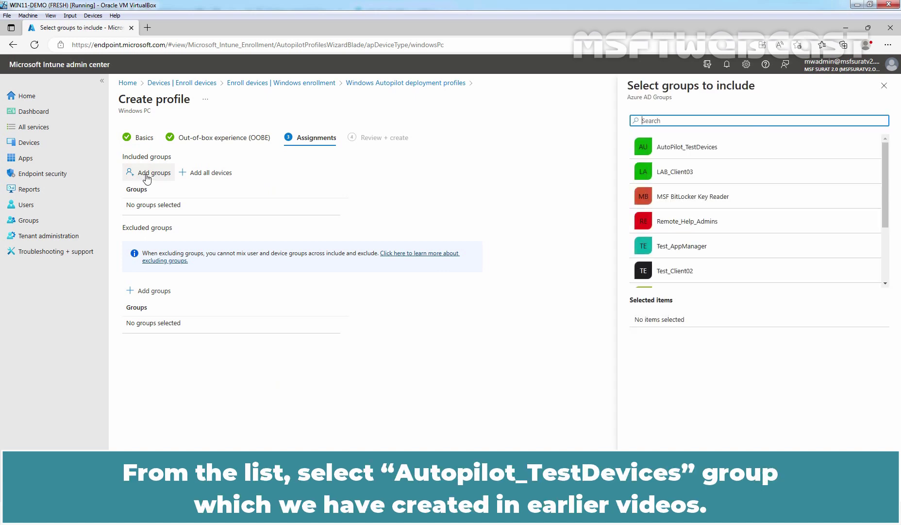
click(703, 150)
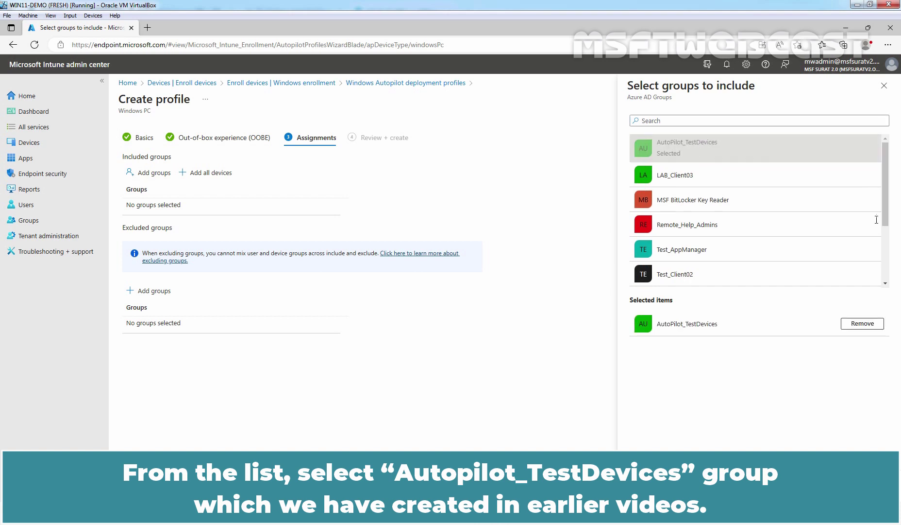
click(647, 486)
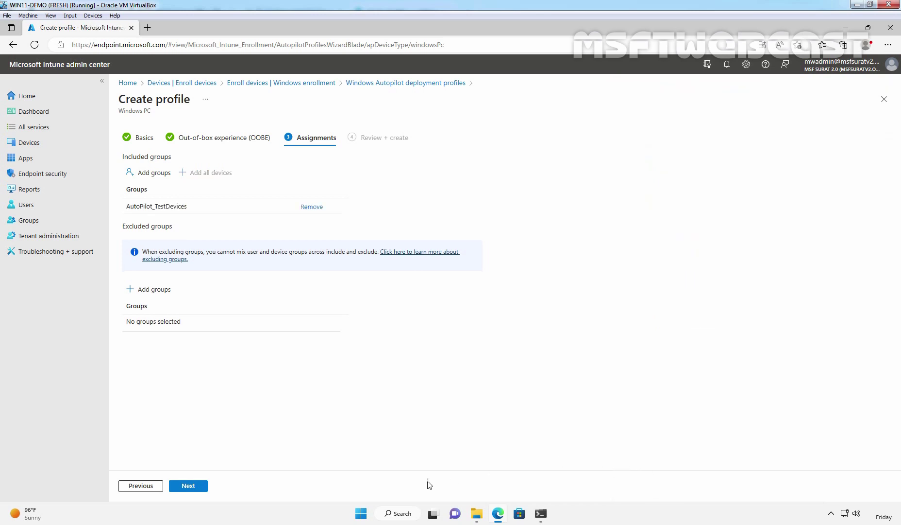
Step: Review the Test Autopilot Deployment Profile summary and create it
click(188, 487)
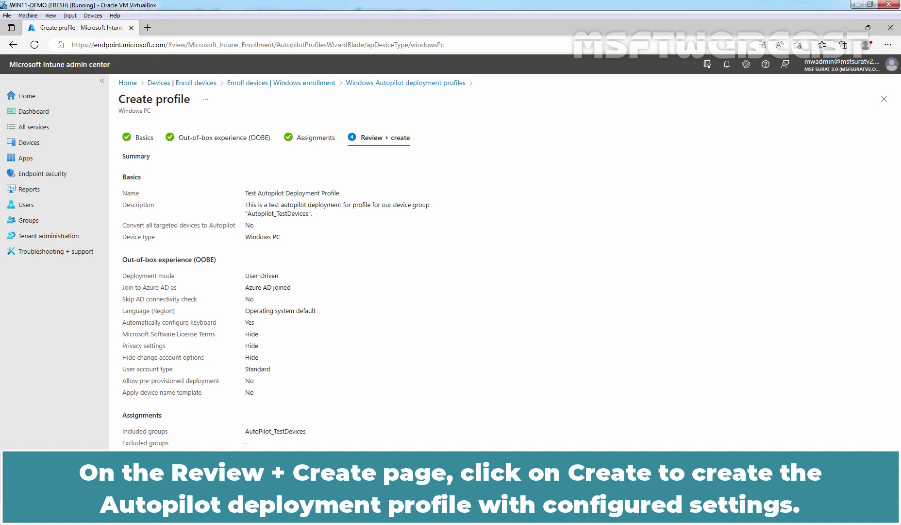
click(187, 485)
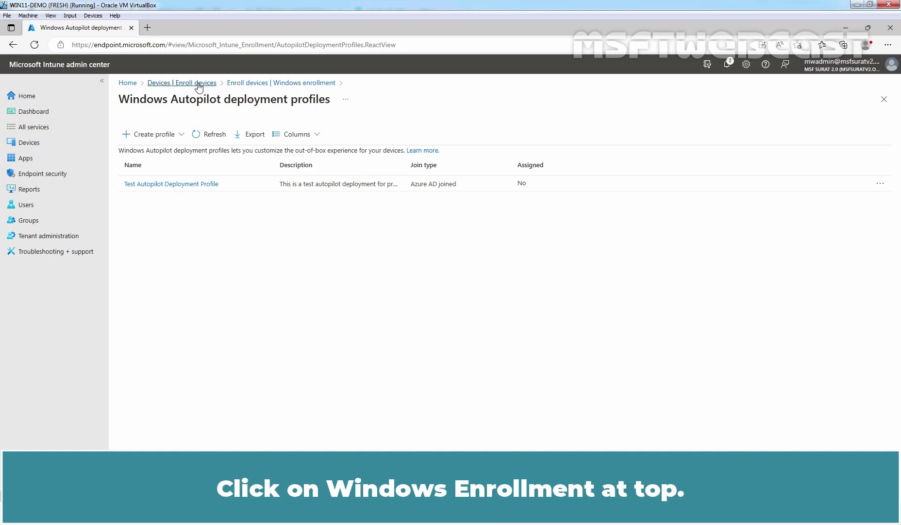
Step: Open Windows Autopilot devices and refresh to check the VirtualBox device's profile status
click(256, 83)
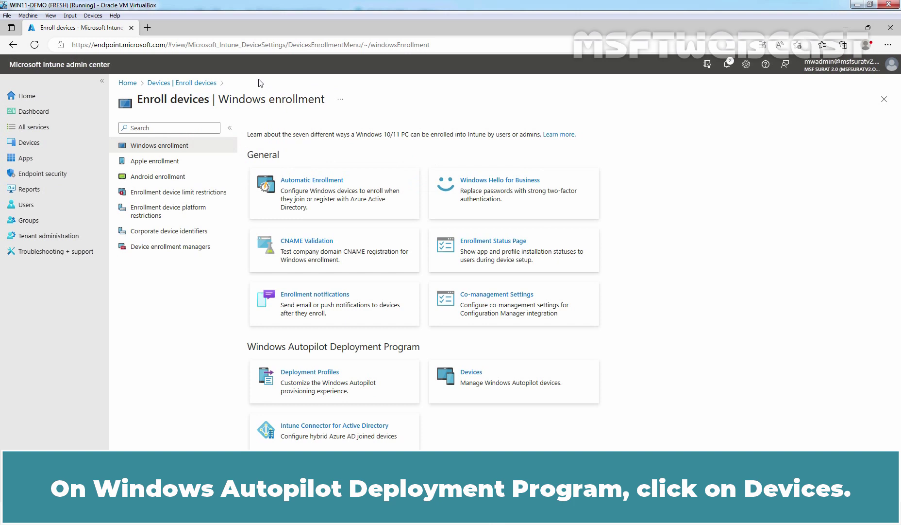
click(470, 377)
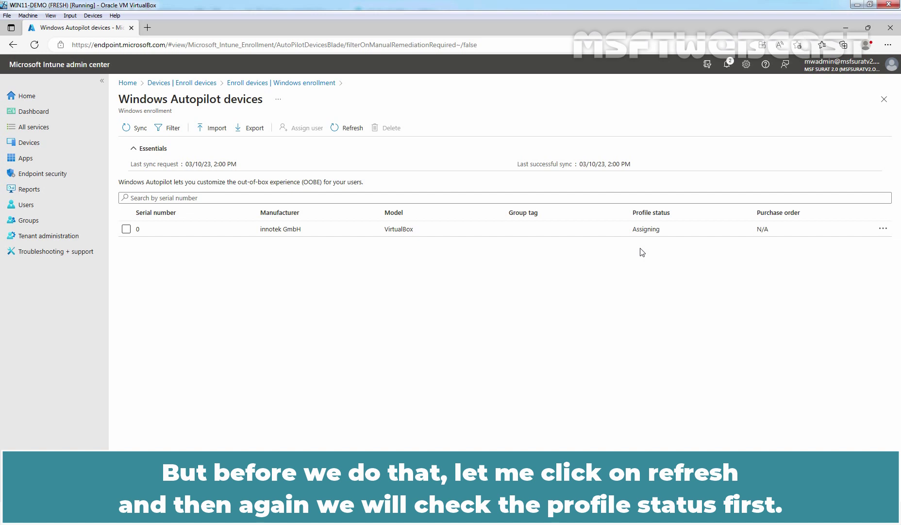
click(351, 128)
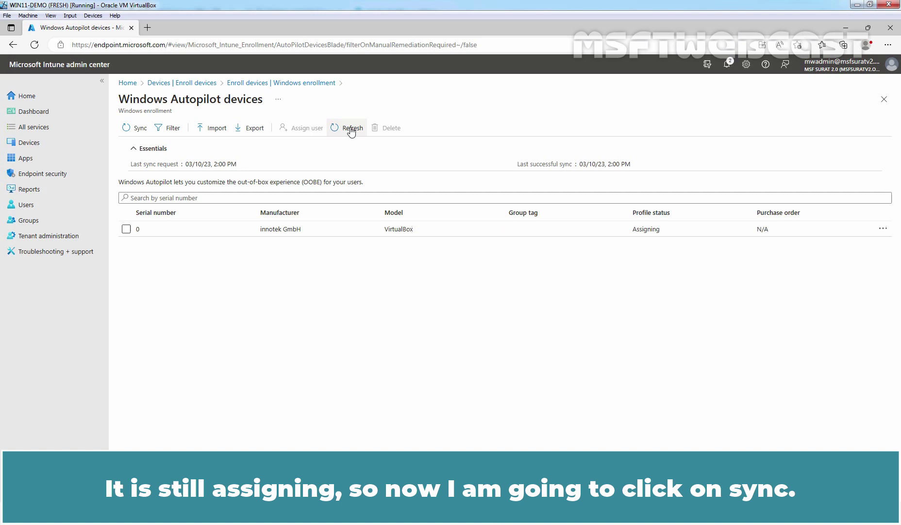
Step: Sync Autopilot devices, then refresh until the VirtualBox device shows Assigned
click(135, 129)
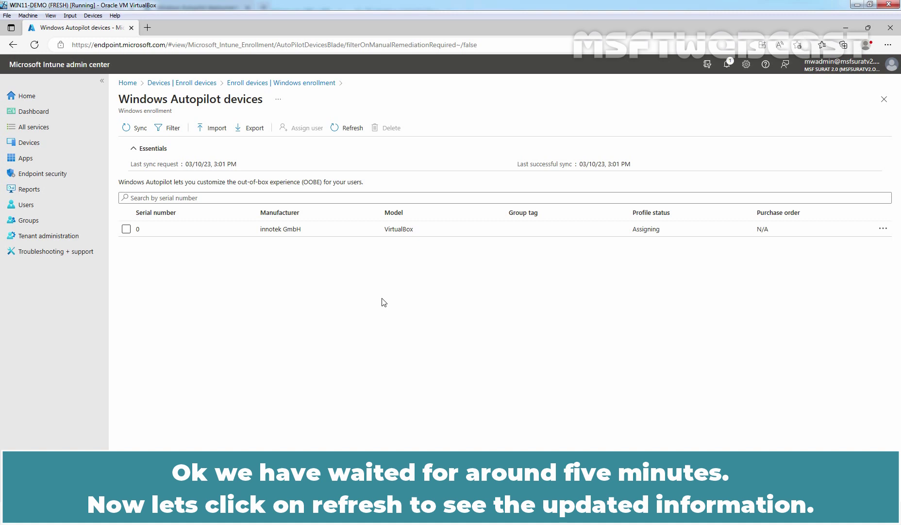
click(348, 129)
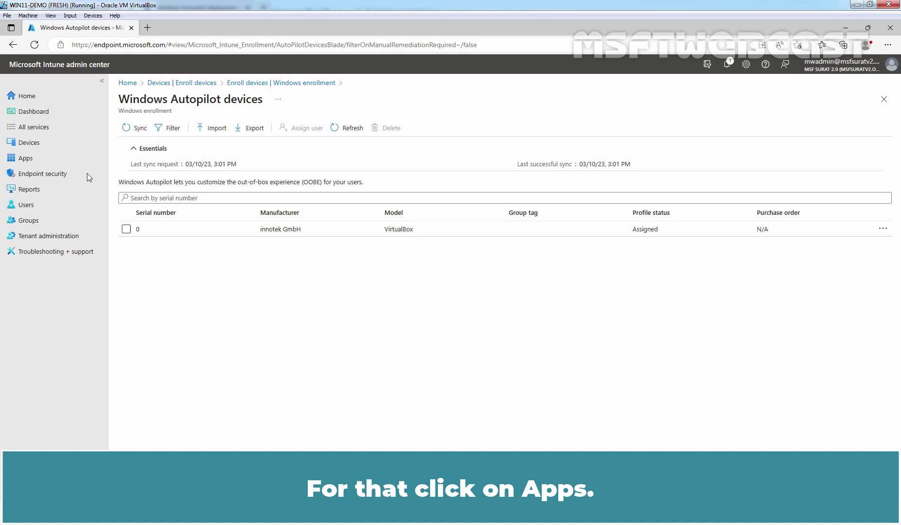
Step: Open the Properties page of Notepad++ (64-bit) from Apps > All apps
click(30, 159)
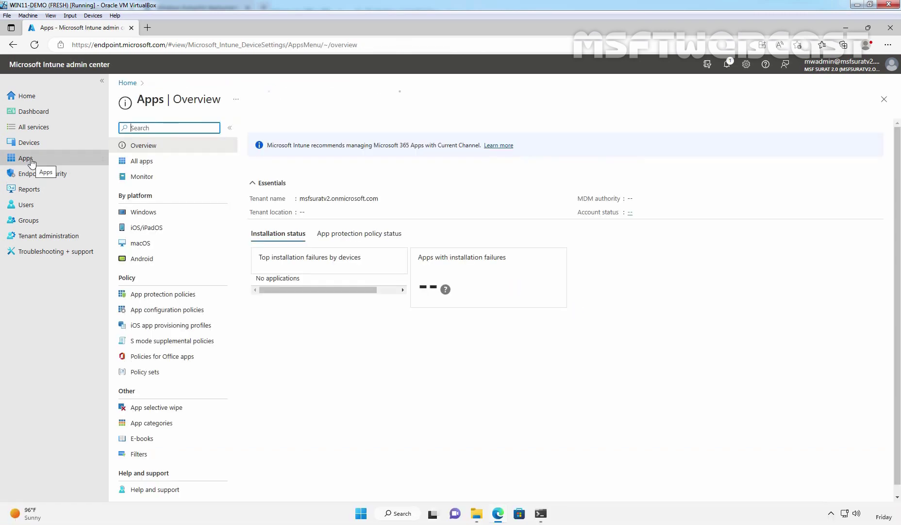
click(151, 164)
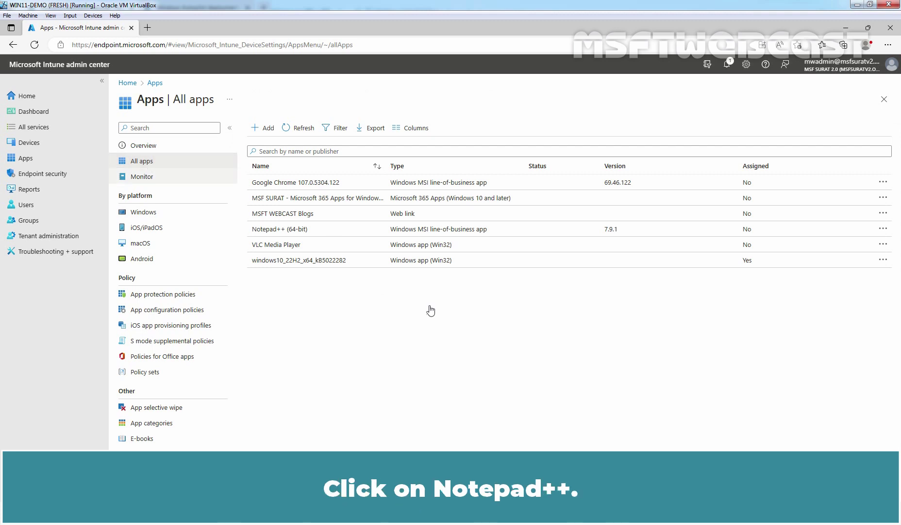
click(284, 230)
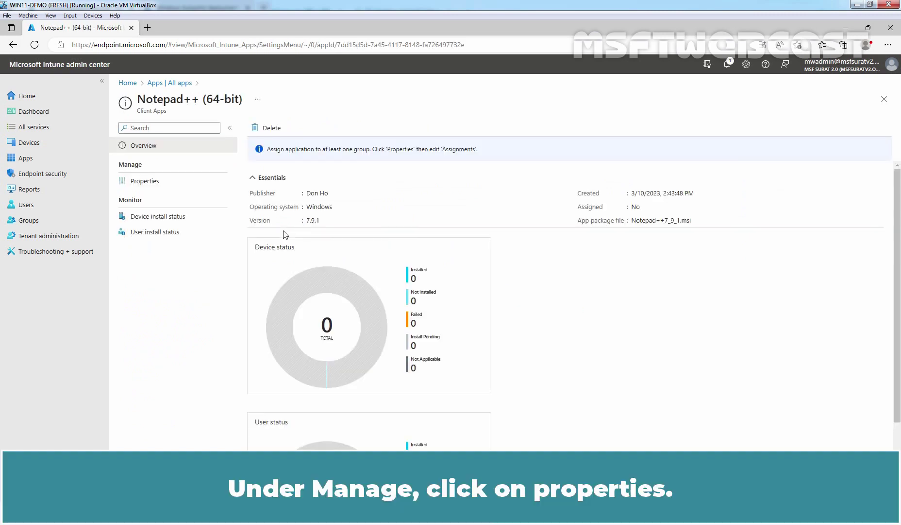
click(151, 182)
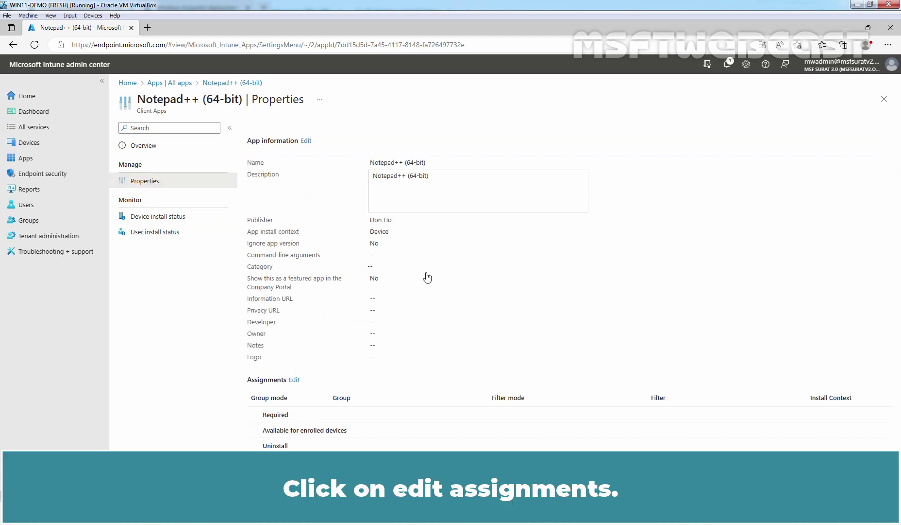
Step: Assign Notepad++ (64-bit) as Required to AutoPilot_TestDevices and save the change
click(294, 381)
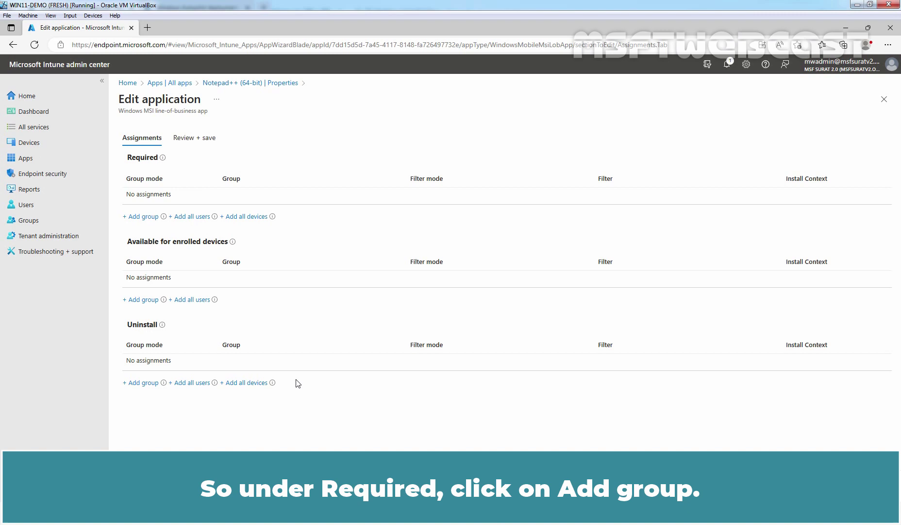
click(141, 217)
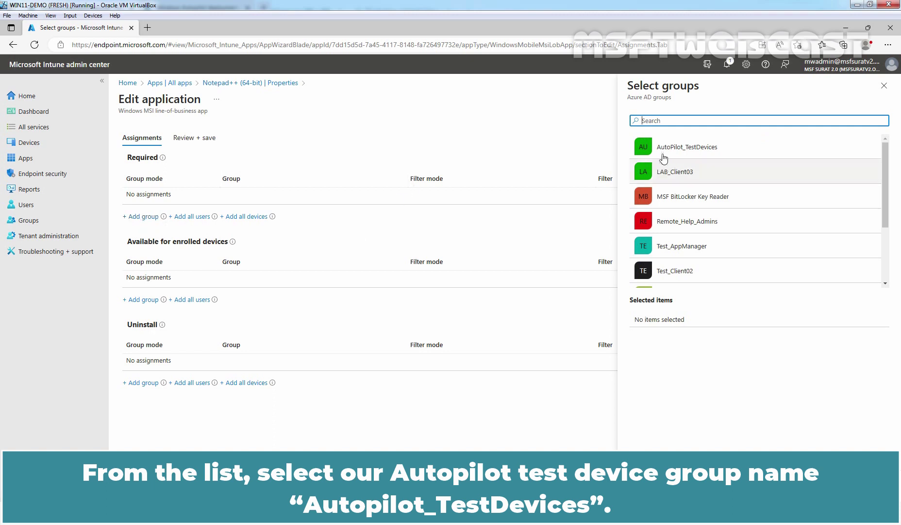
click(697, 148)
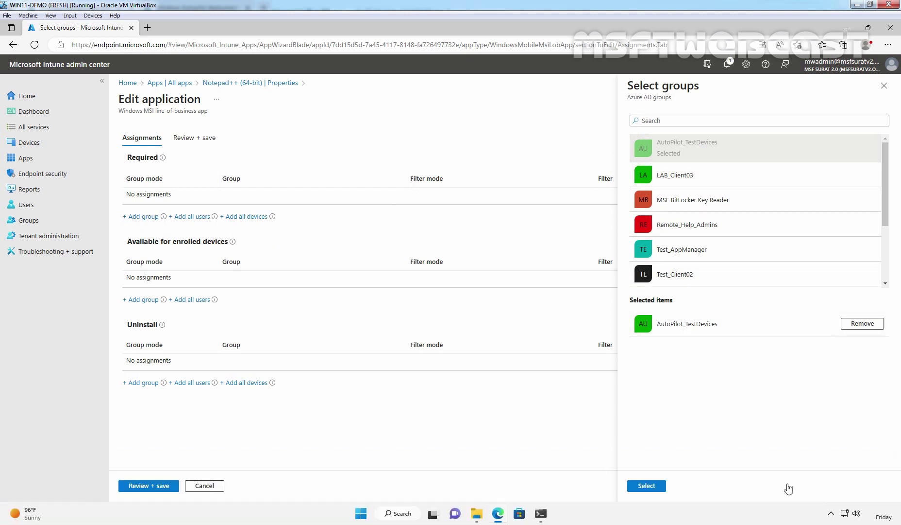
click(646, 486)
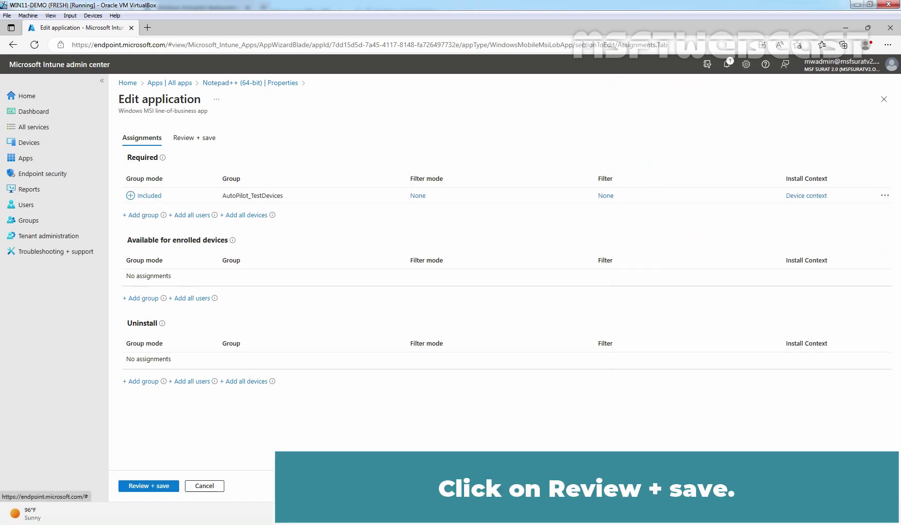
click(150, 488)
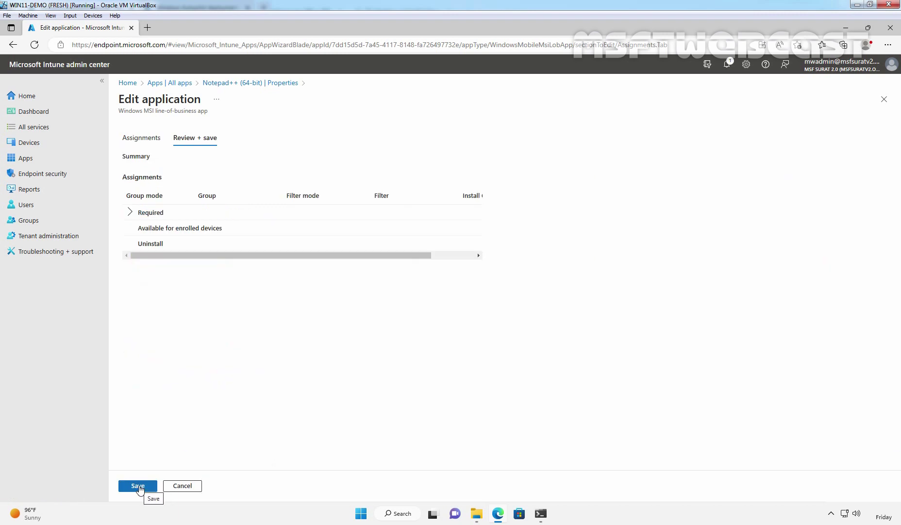
click(138, 486)
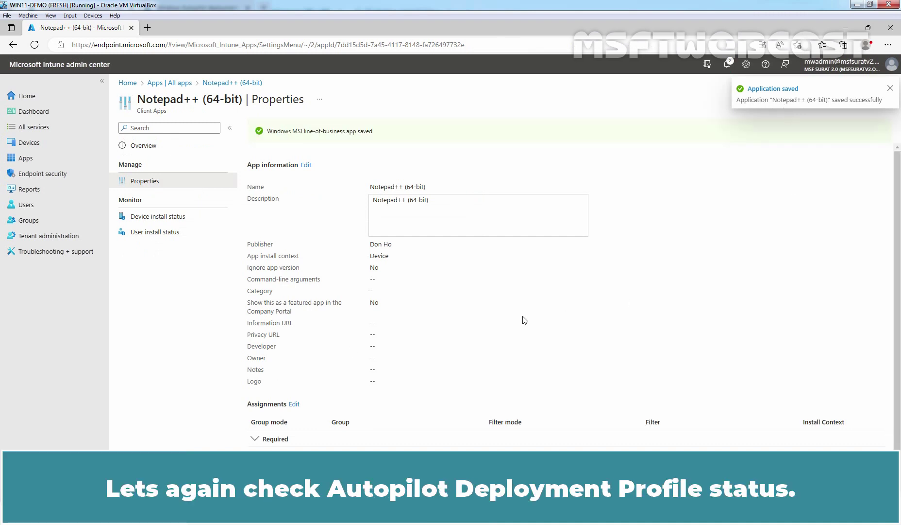
scroll(522, 305, down, 1)
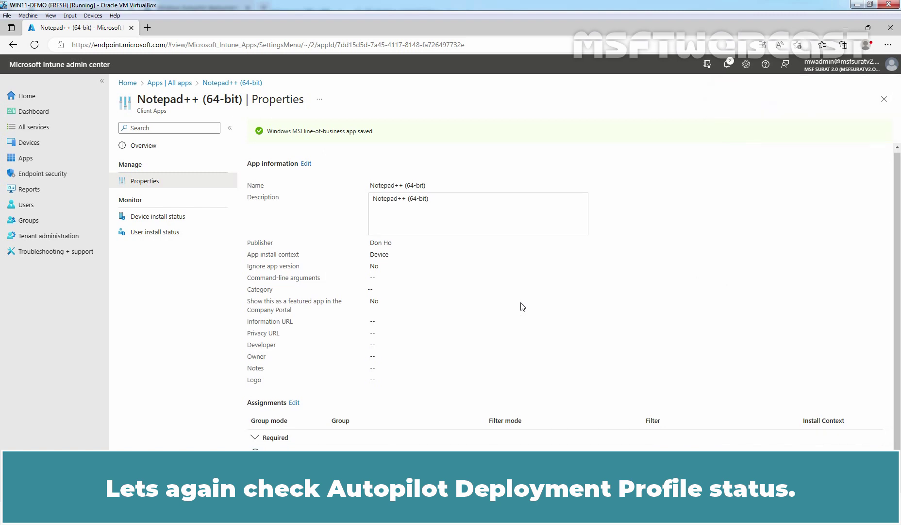
Step: Return to Devices > Enroll devices and open the Autopilot deployment profiles list
click(42, 142)
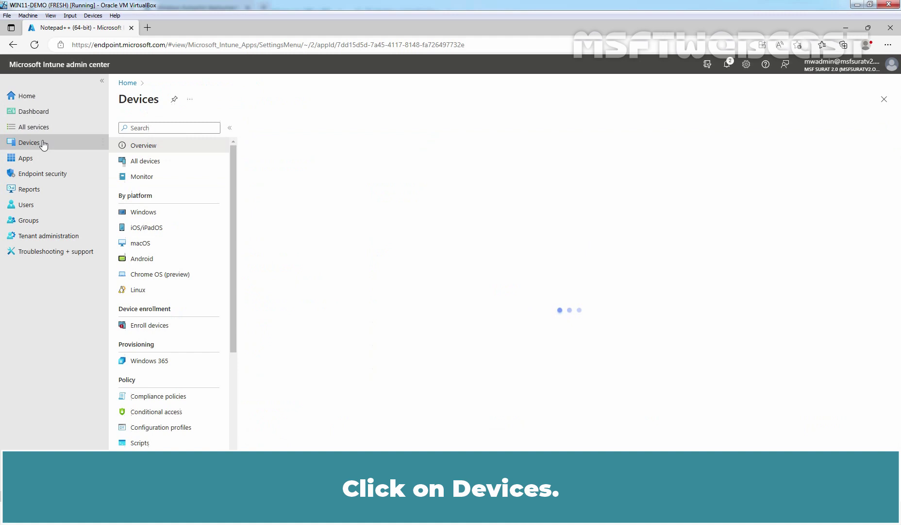
click(149, 325)
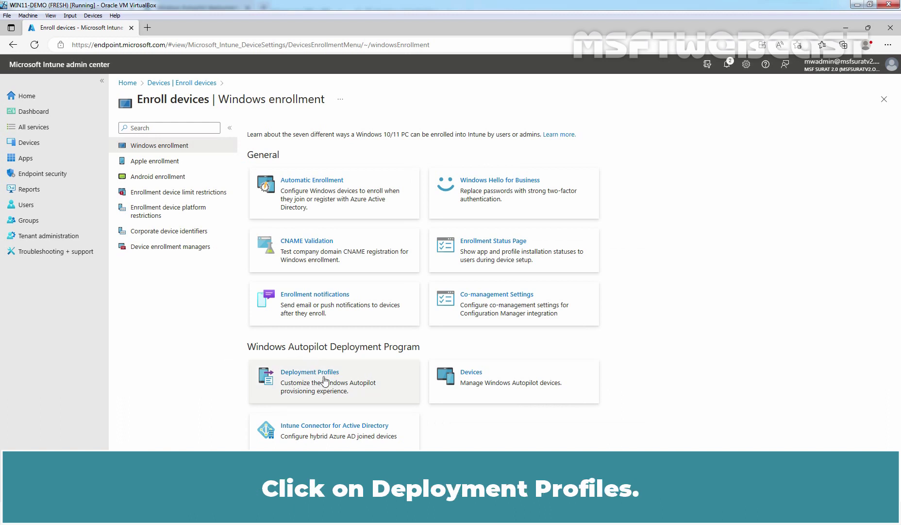
click(316, 374)
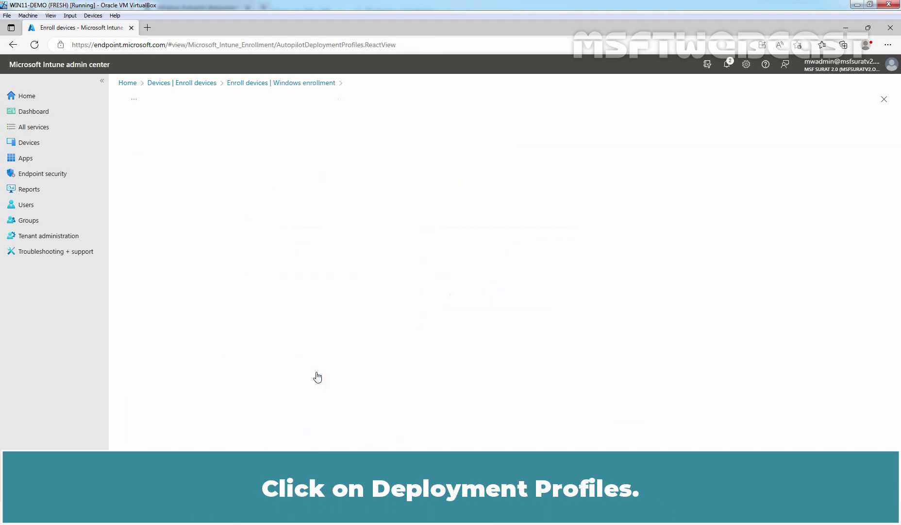